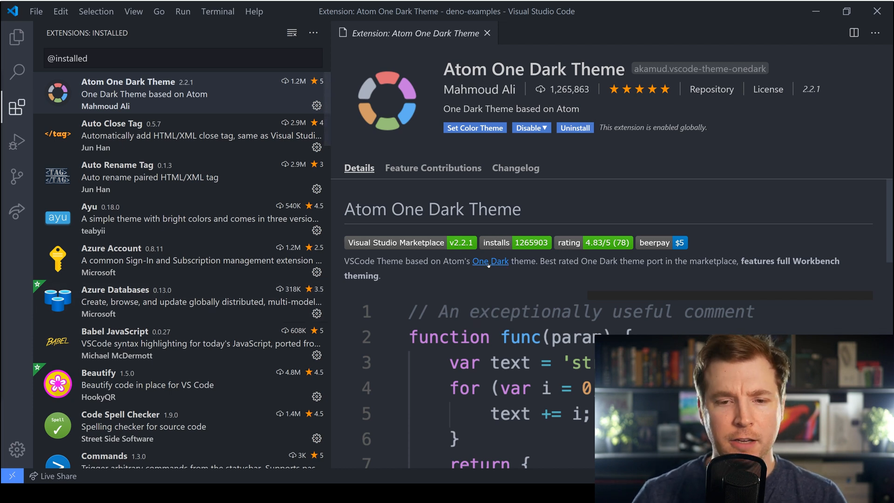
scroll(489, 264, down, 3)
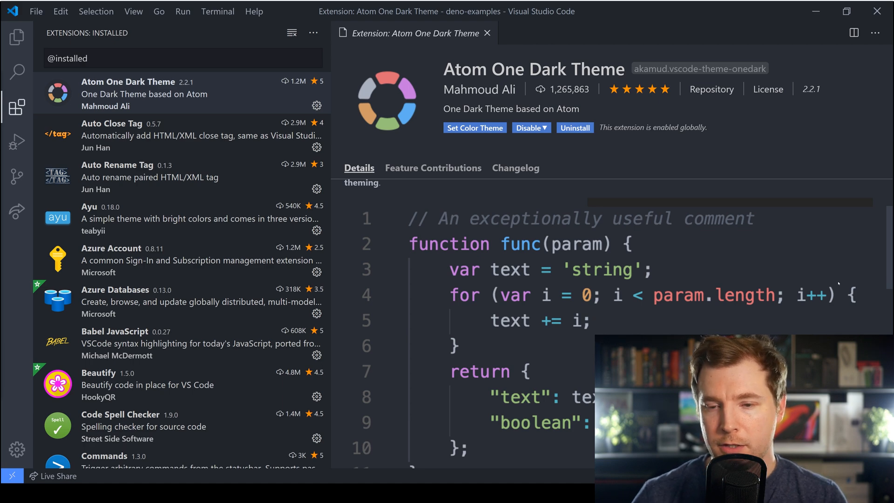
scroll(803, 286, down, 3)
scroll(761, 292, down, 2)
scroll(720, 297, down, 2)
scroll(685, 301, down, 1)
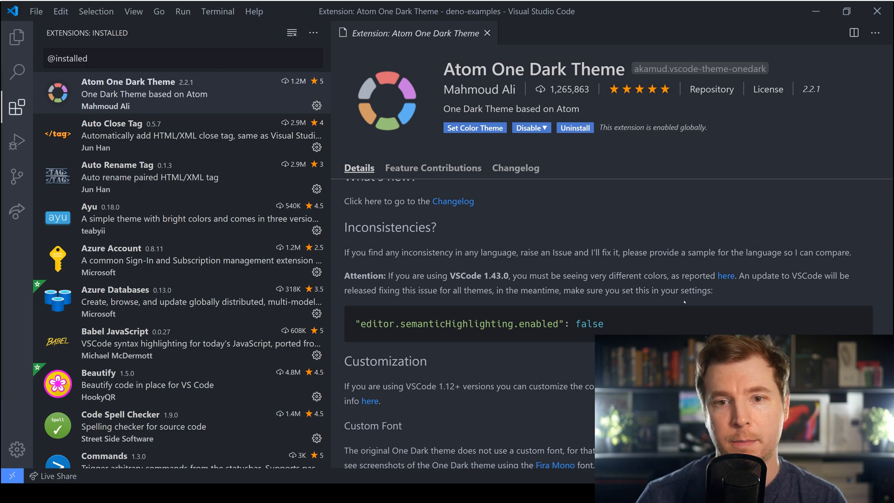
scroll(685, 303, up, 3)
scroll(681, 302, up, 5)
scroll(676, 301, up, 3)
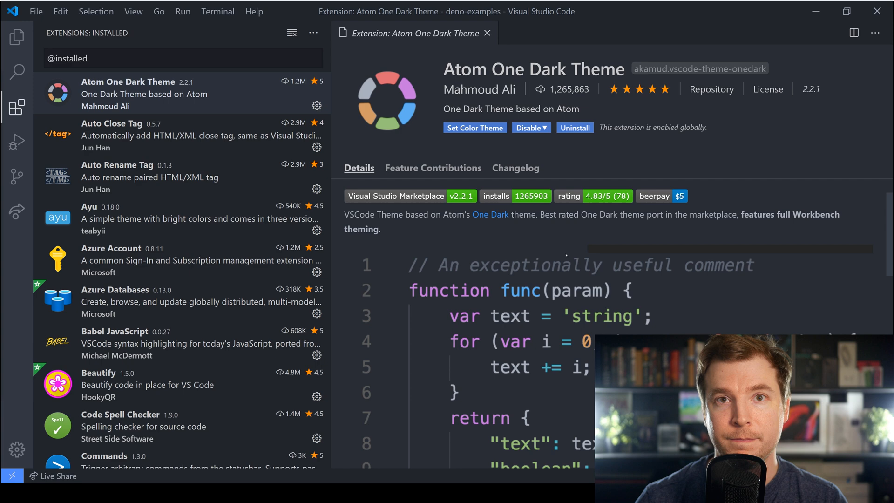
- View the Auto Close Tag extension's details and its usage demo
key(Down)
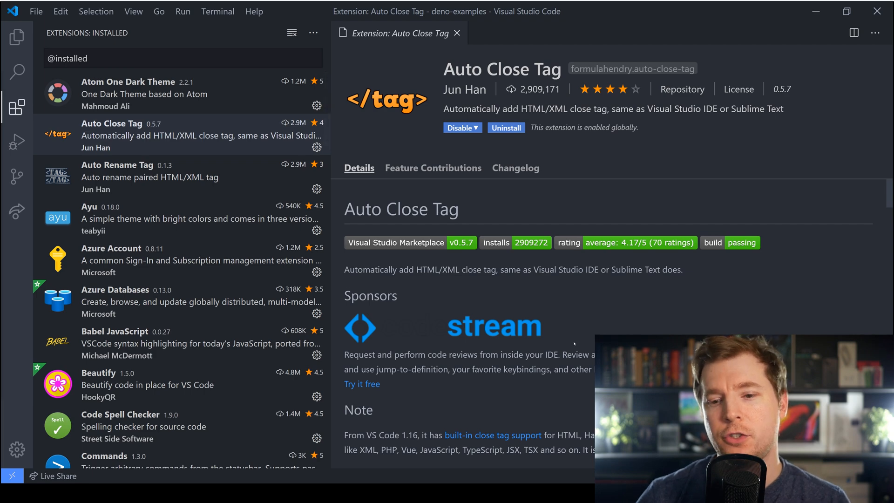
scroll(573, 343, down, 2)
scroll(574, 342, down, 3)
scroll(575, 341, down, 2)
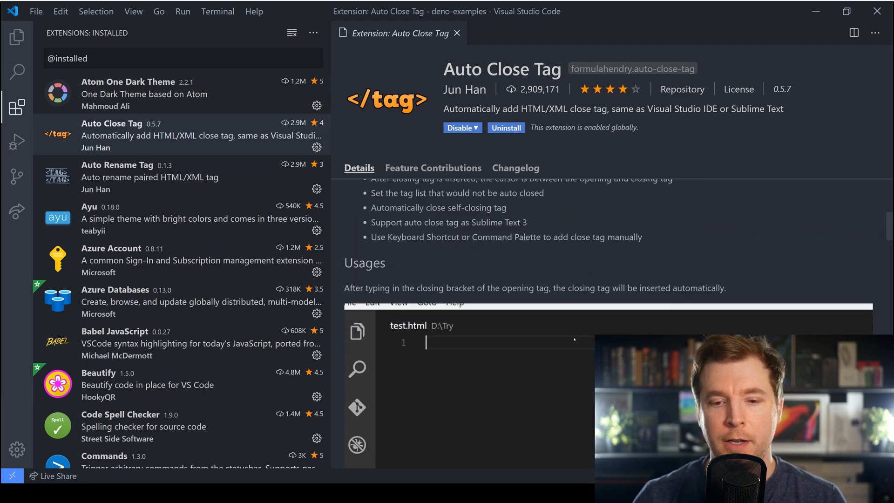
scroll(575, 338, down, 2)
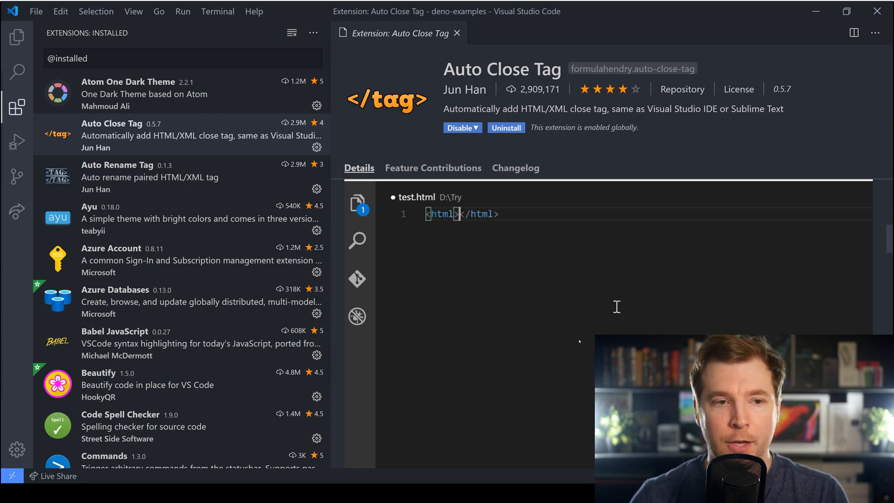
- View the Auto Rename Tag extension's details and its usage example
click(202, 174)
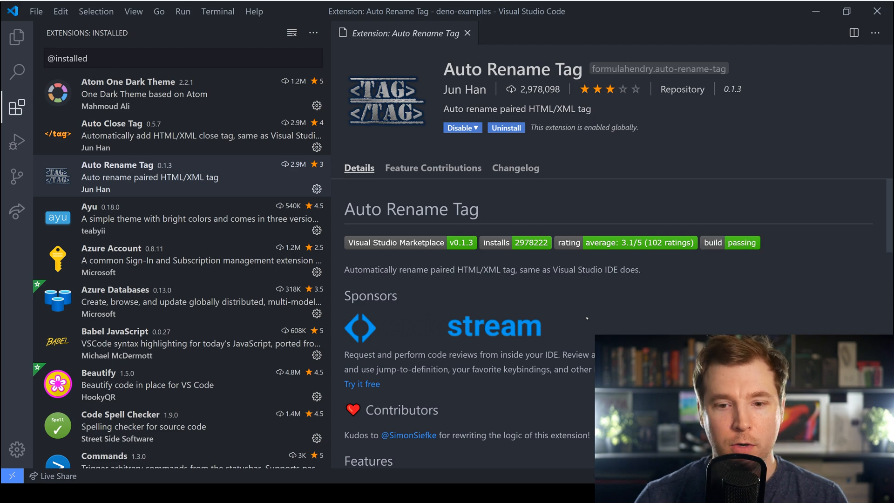
scroll(587, 316, down, 3)
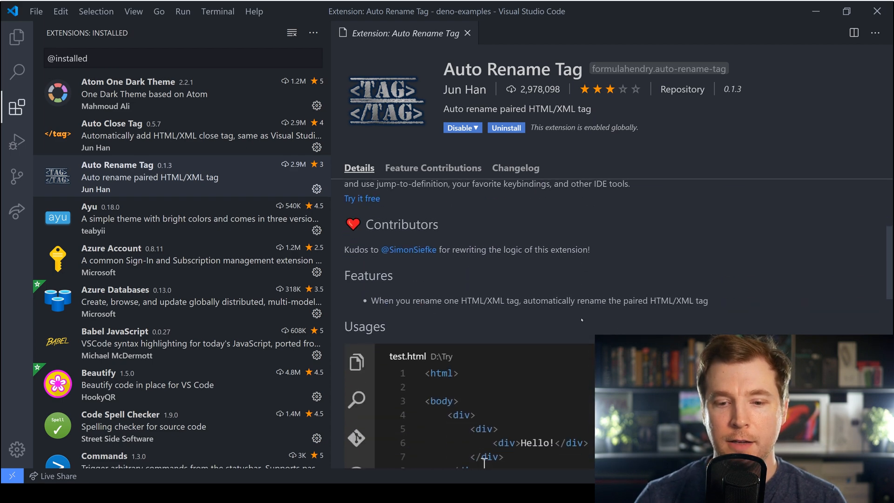
scroll(584, 320, down, 2)
scroll(581, 323, down, 1)
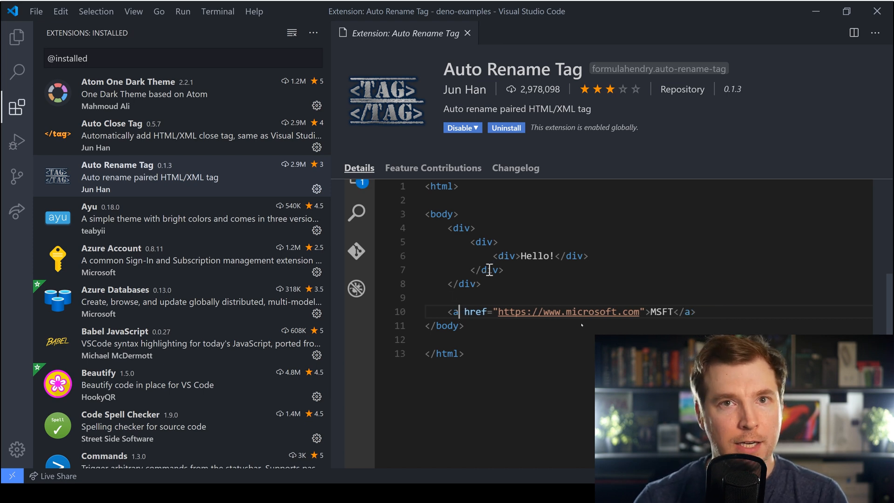
- Step through Ayu, Azure Account and Azure Databases, then read the Babel JavaScript README
key(Down)
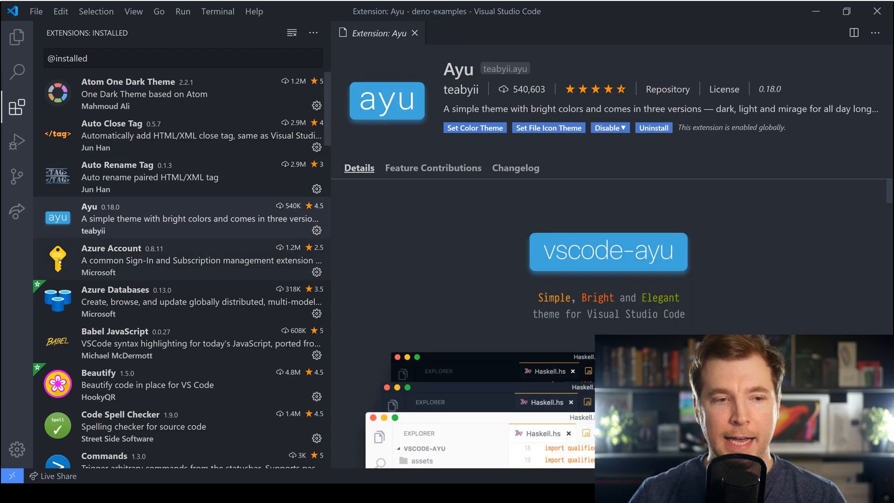
click(184, 273)
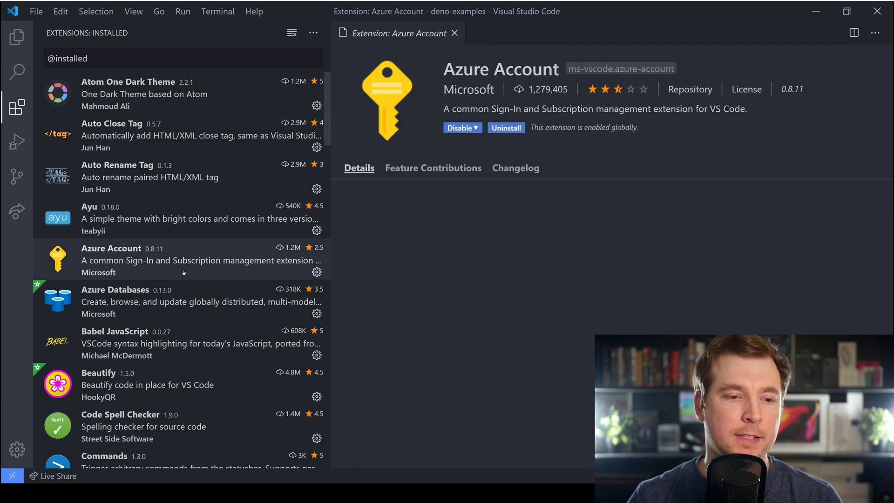
click(187, 298)
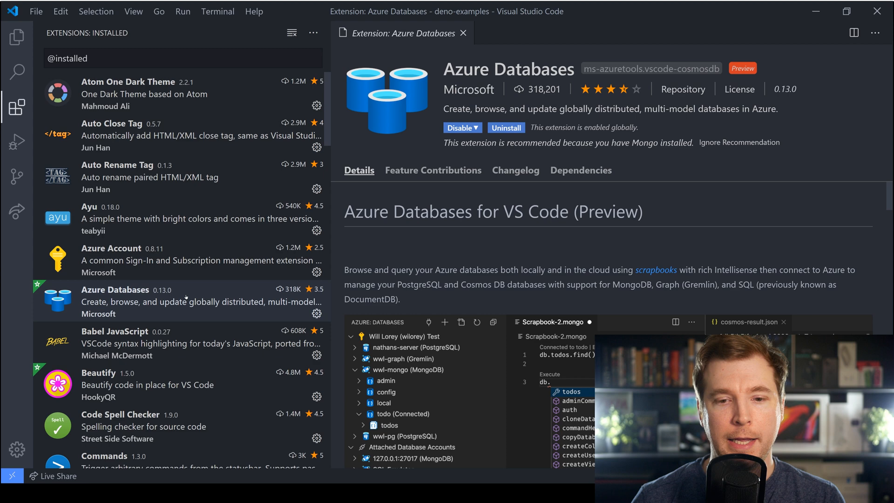
scroll(193, 254, down, 2)
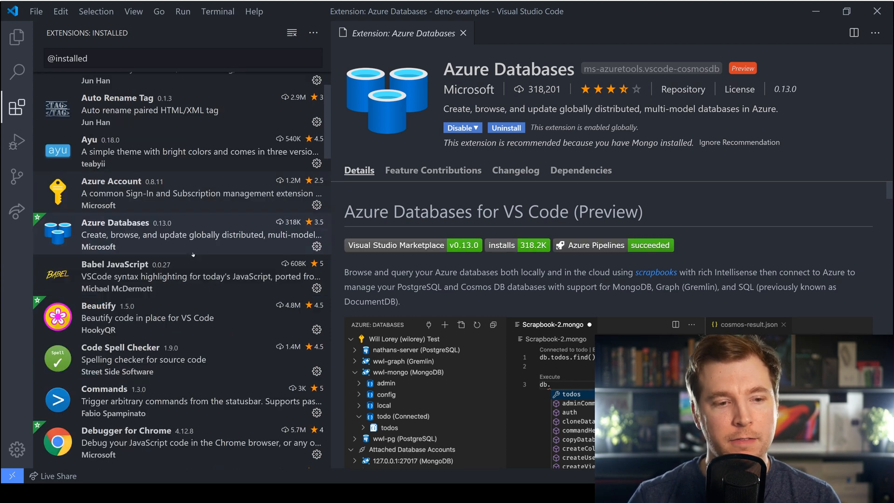
scroll(244, 203, down, 2)
click(212, 210)
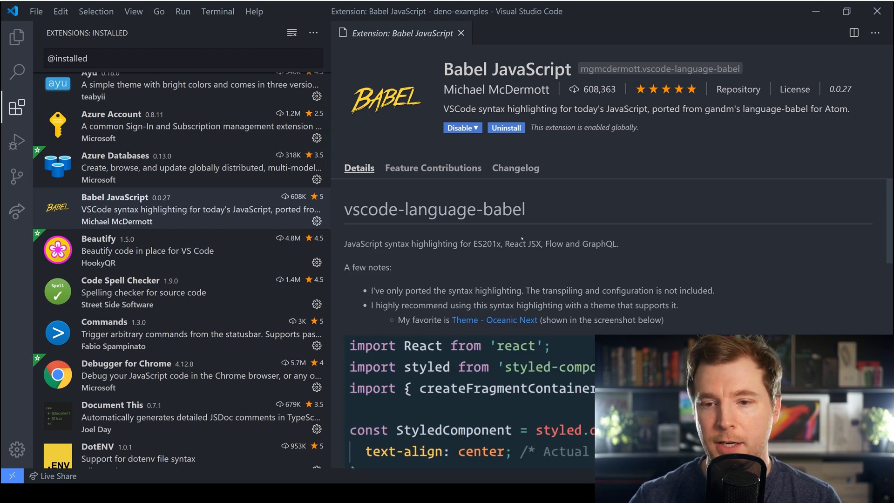
scroll(522, 240, down, 1)
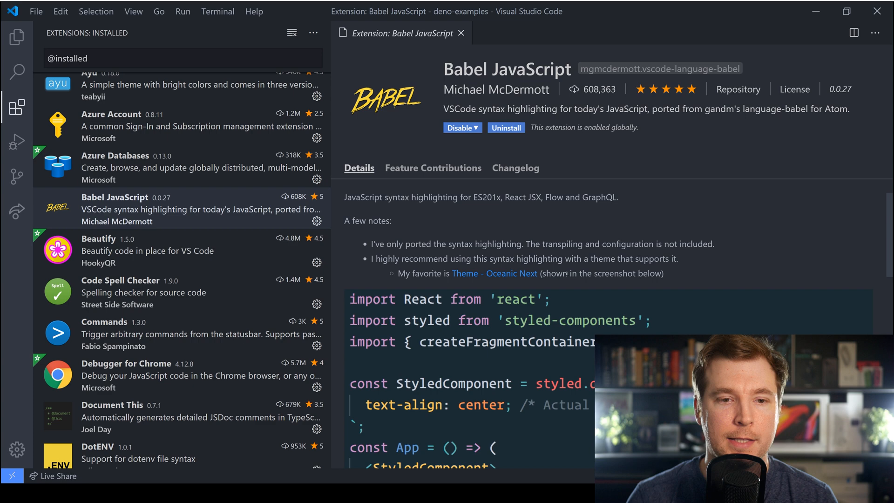
scroll(636, 267, down, 4)
scroll(632, 273, down, 3)
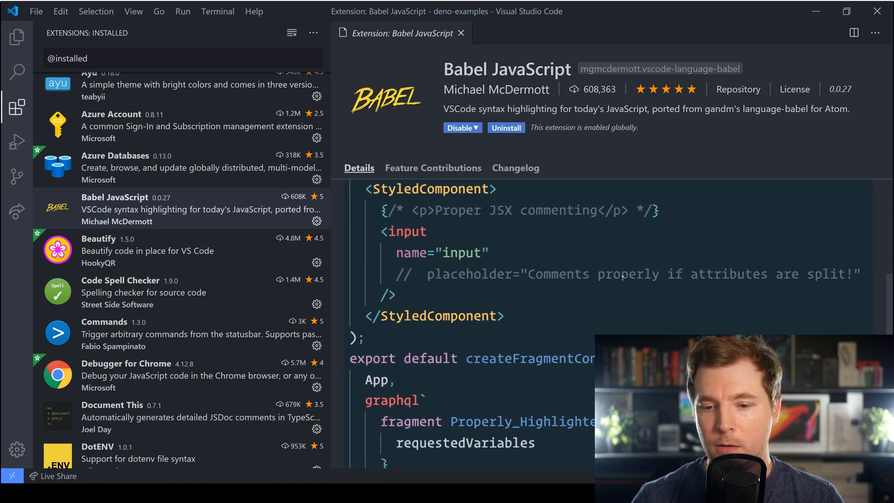
scroll(628, 276, up, 1)
scroll(620, 286, down, 5)
scroll(620, 285, down, 2)
scroll(620, 286, down, 2)
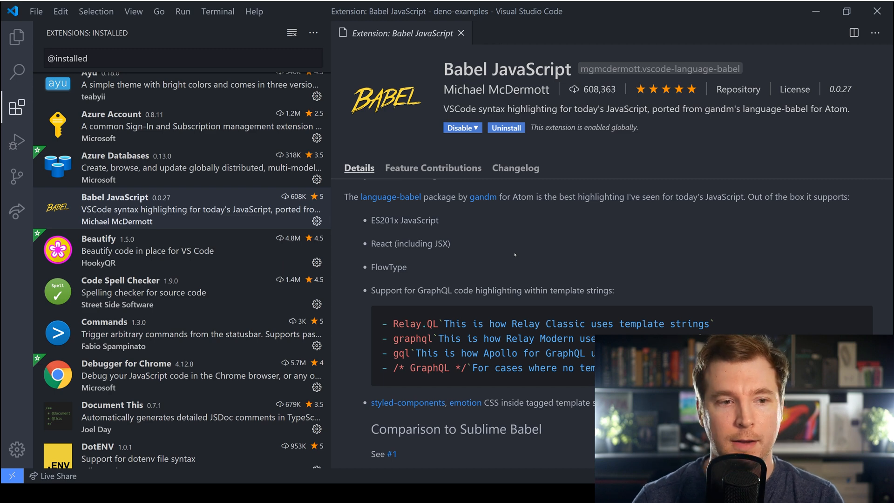
- View the Beautify extension's details down to its Keyboard Shortcut section
click(217, 256)
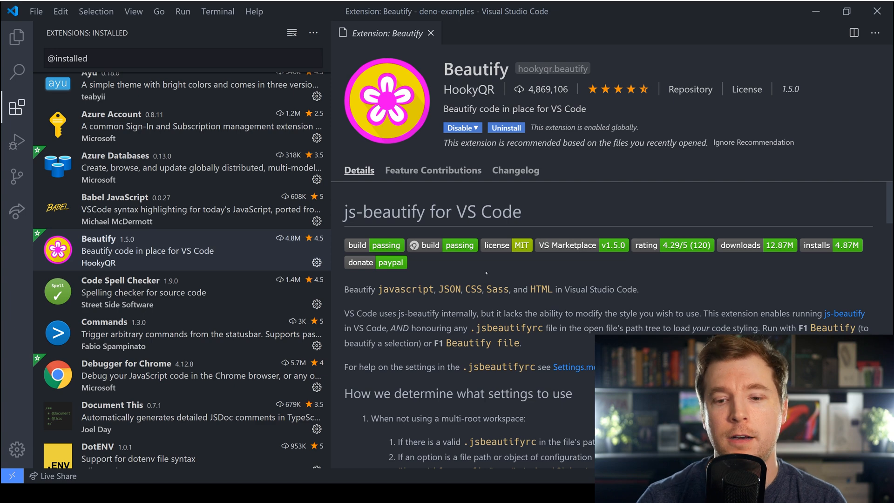
scroll(486, 273, down, 5)
scroll(502, 283, down, 5)
scroll(524, 294, down, 5)
scroll(554, 314, down, 5)
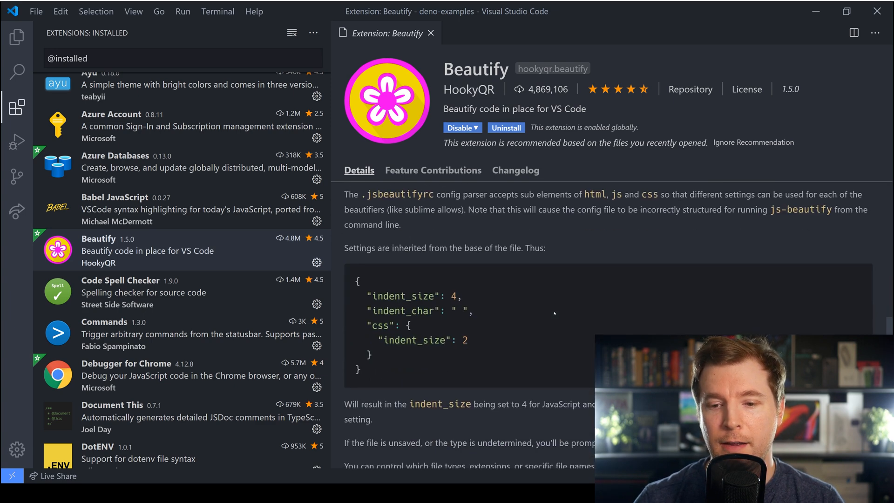
scroll(555, 313, down, 5)
scroll(554, 313, down, 5)
scroll(554, 313, down, 5)
scroll(554, 313, down, 3)
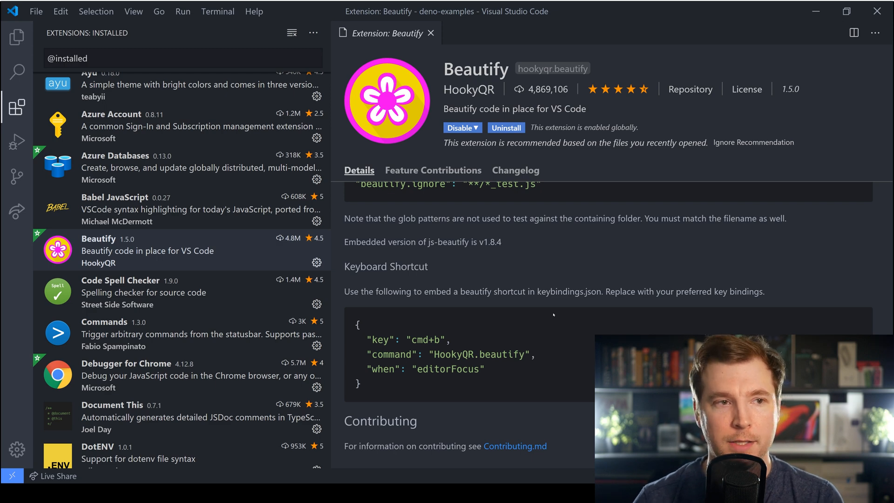
click(17, 36)
click(103, 141)
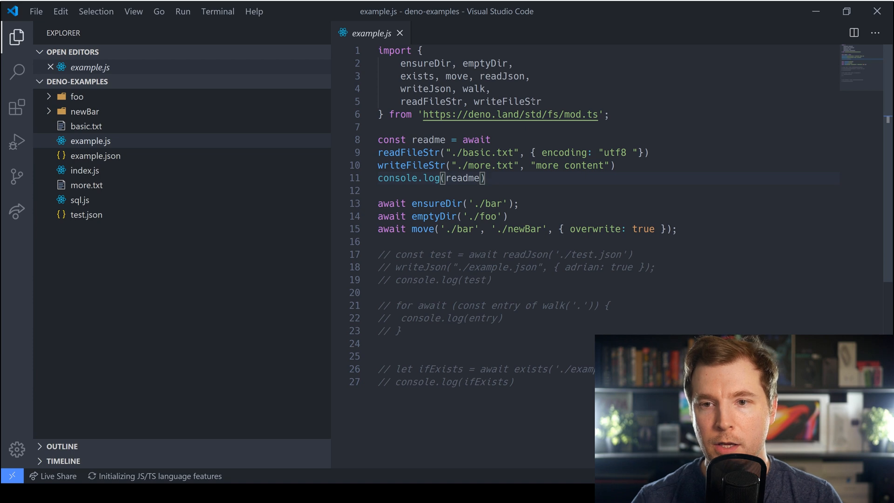
drag(400, 63, 378, 63)
key(BackSpace)
key(BackSpace)
key(BackSpace)
key(BackSpace)
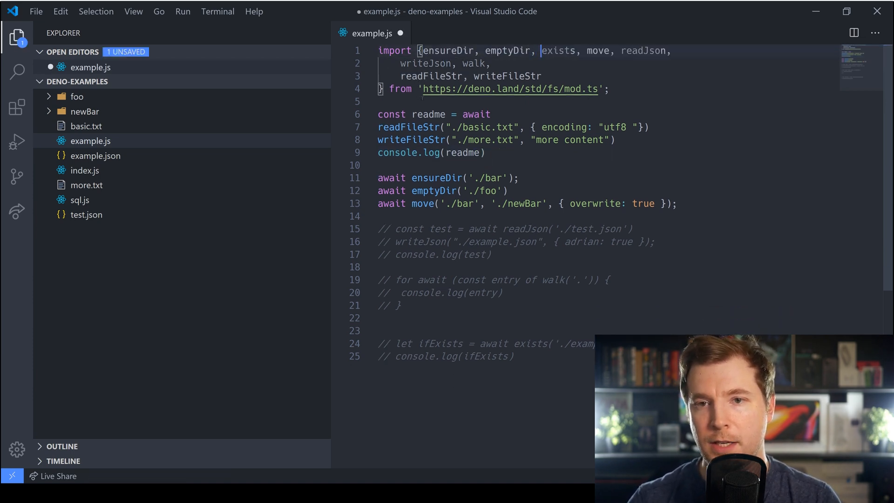
key(ctrl+shift+p)
text(b)
key(Return)
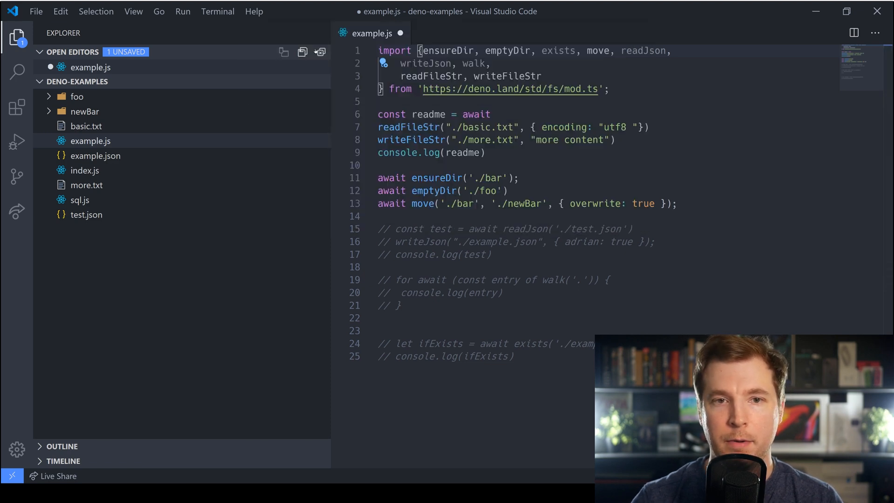
key(Return)
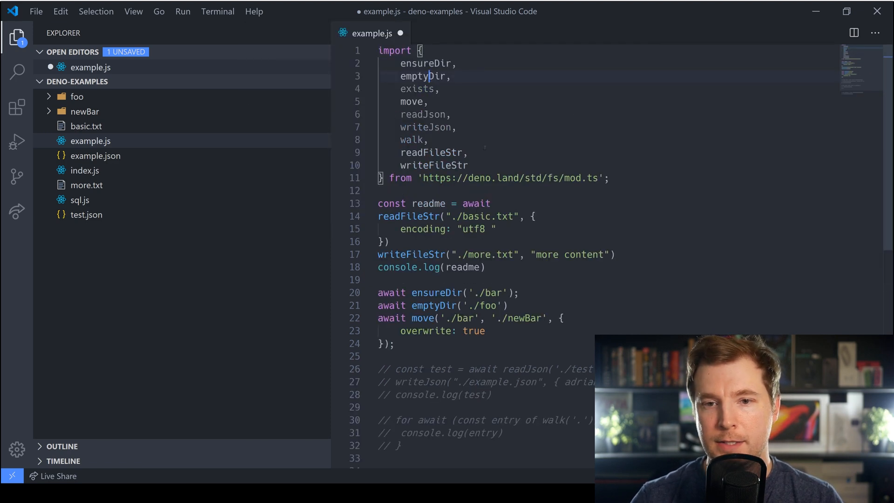
mouse_move(519, 293)
mouse_down()
mouse_move(471, 279)
mouse_move(380, 50)
mouse_up()
click(521, 177)
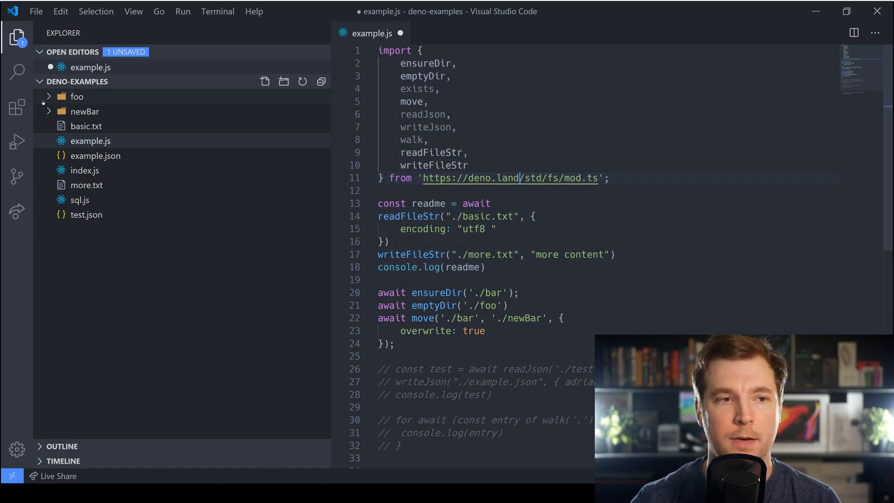
- Show the installed extensions and read the Code Spell Checker README
click(16, 108)
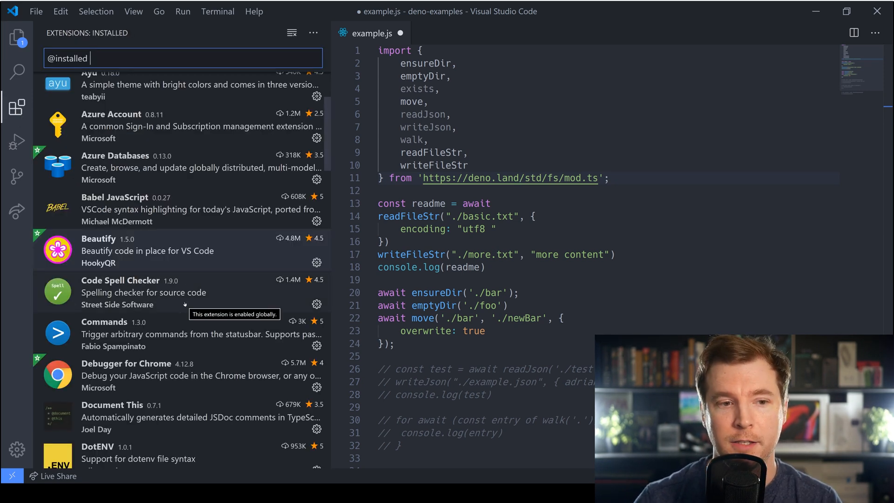
click(201, 295)
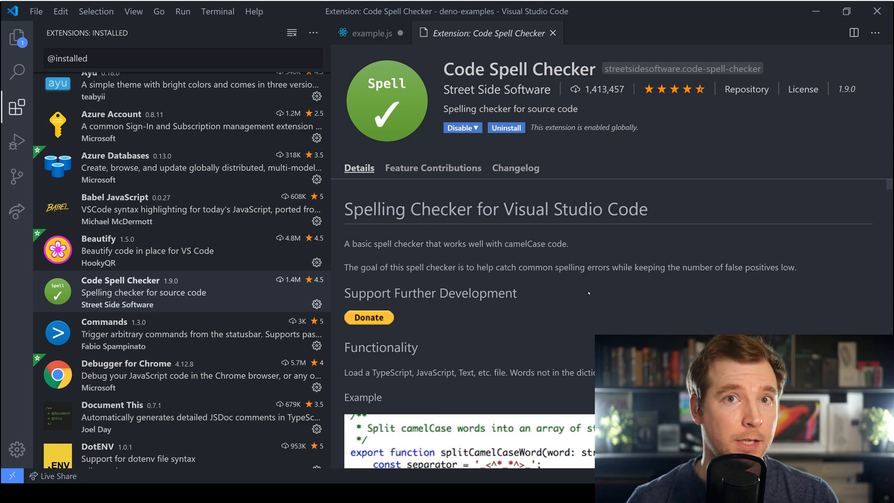
scroll(590, 294, down, 2)
scroll(544, 329, down, 1)
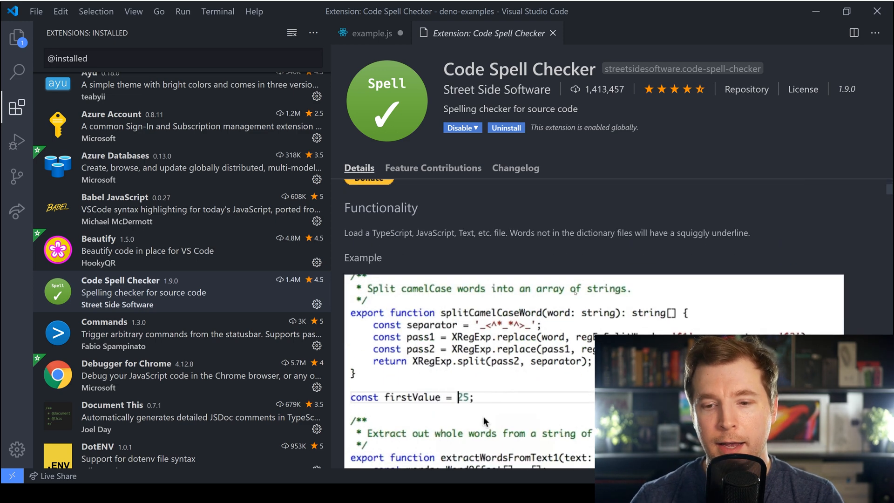
scroll(503, 363, down, 1)
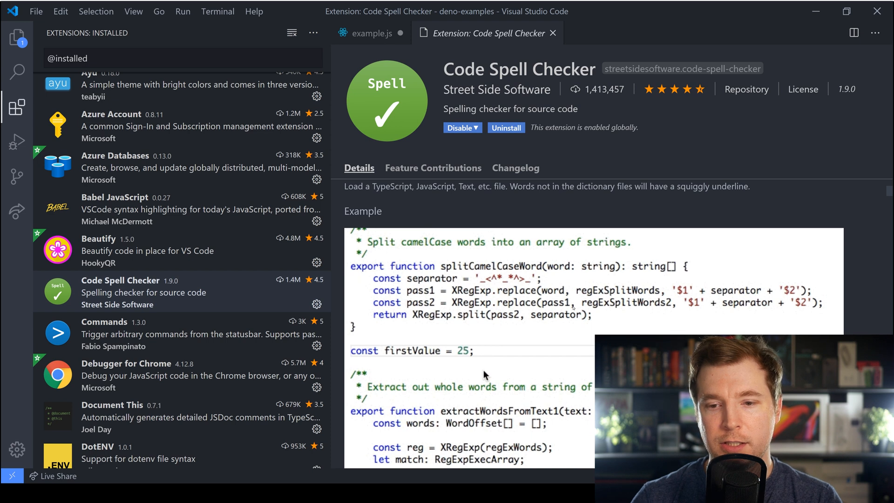
scroll(571, 308, down, 2)
scroll(572, 309, up, 1)
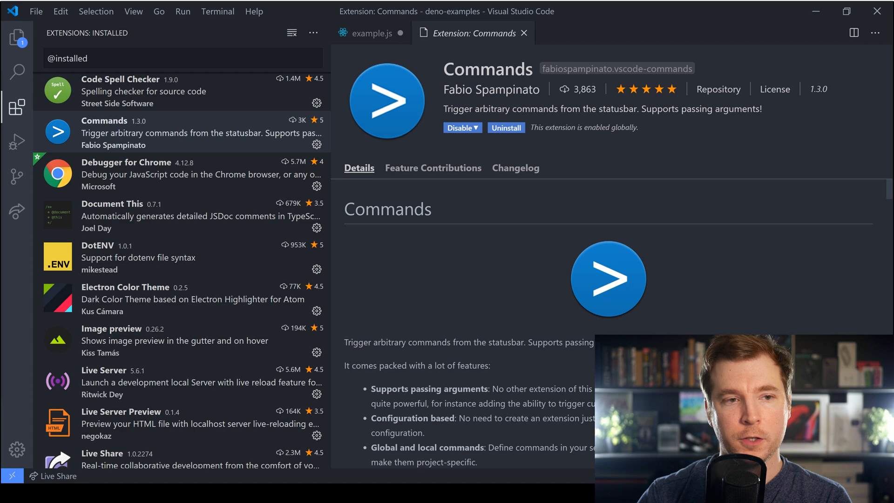
- Step through Debugger for Chrome, Document This, DotENV and Electron Color Theme to Image preview's README
click(182, 178)
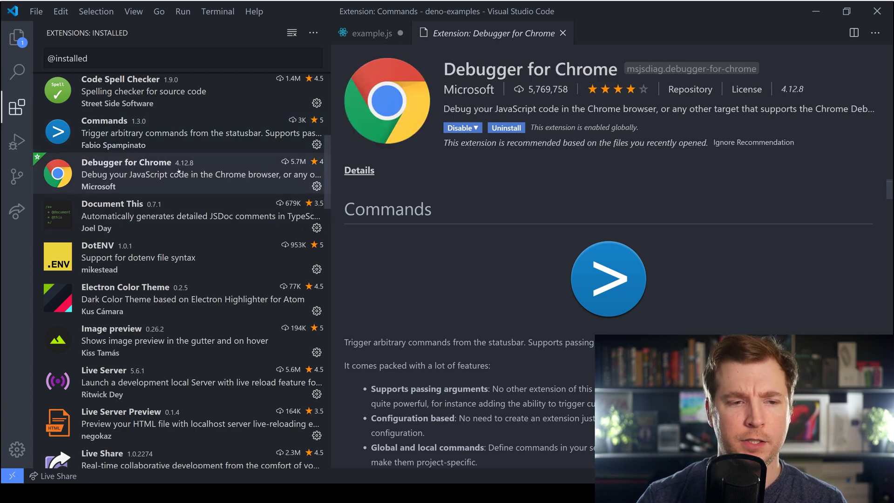
click(177, 216)
click(180, 248)
click(179, 311)
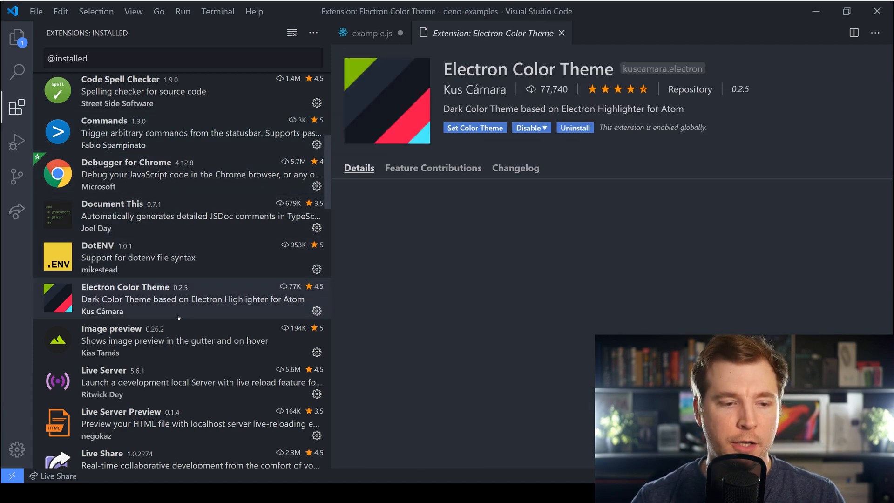
click(177, 334)
scroll(184, 343, down, 3)
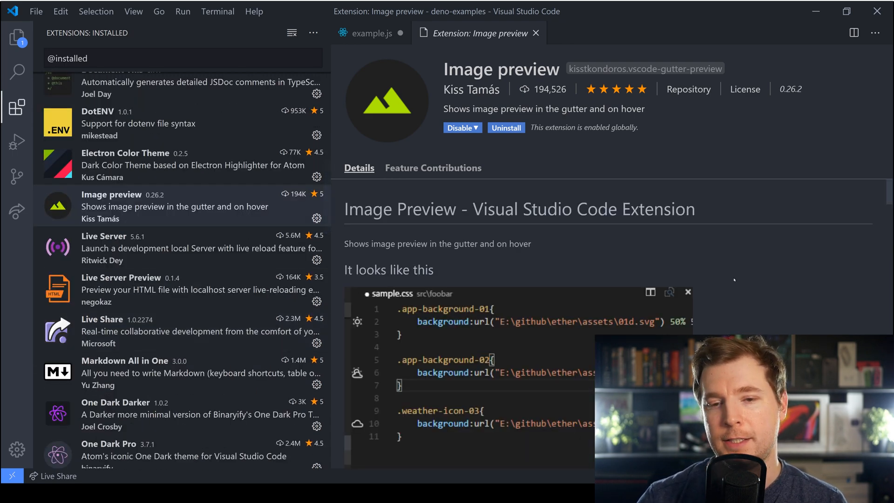
scroll(890, 203, down, 3)
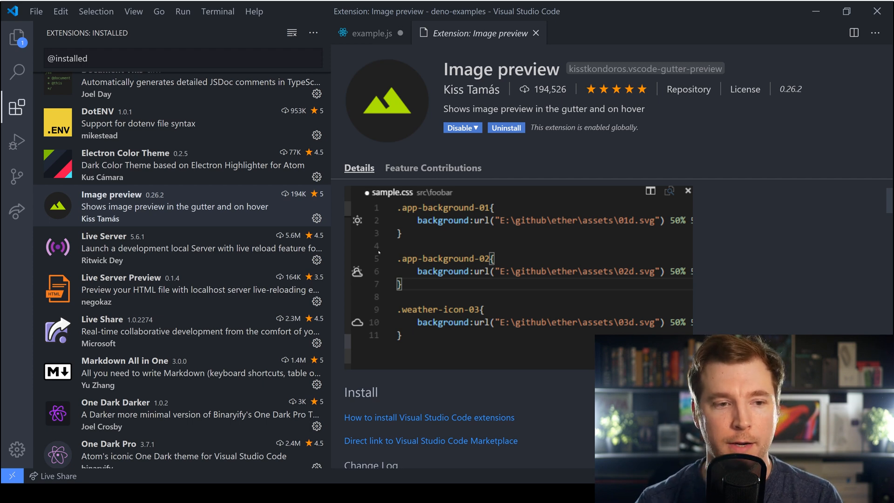
- Read the Live Server README, then the Live Share page down to its Quickstart
click(156, 243)
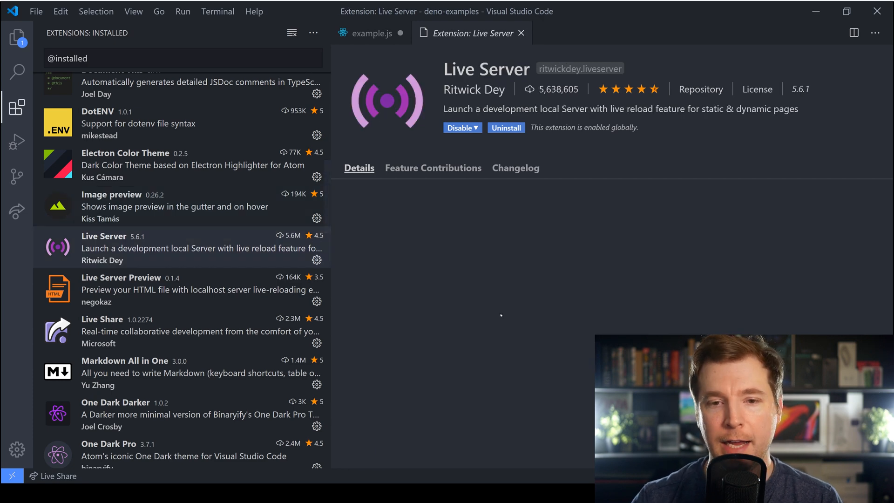
scroll(608, 328, down, 1)
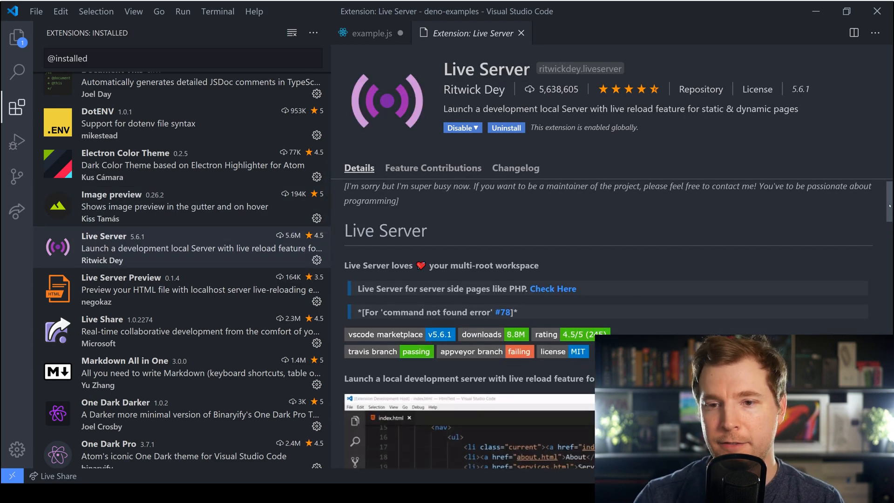
scroll(608, 328, down, 1)
scroll(608, 328, down, 2)
scroll(608, 329, down, 3)
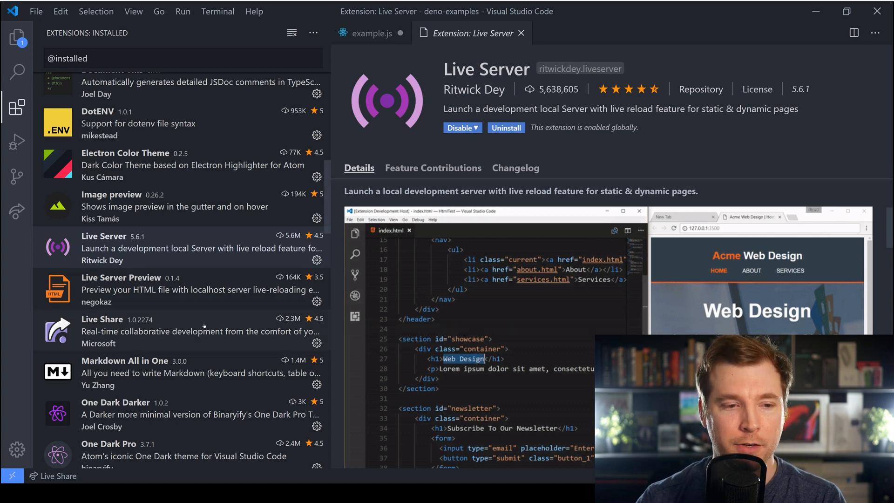
click(228, 321)
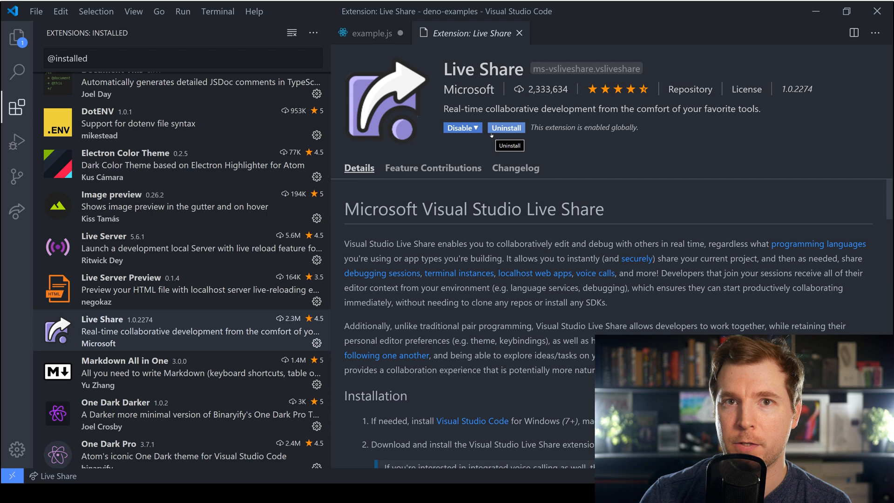
scroll(506, 196, down, 2)
scroll(514, 238, down, 5)
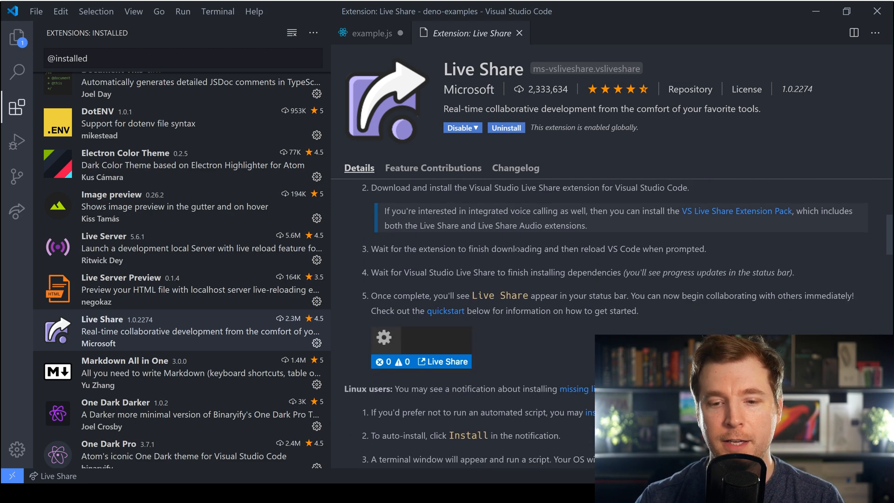
scroll(516, 253, down, 3)
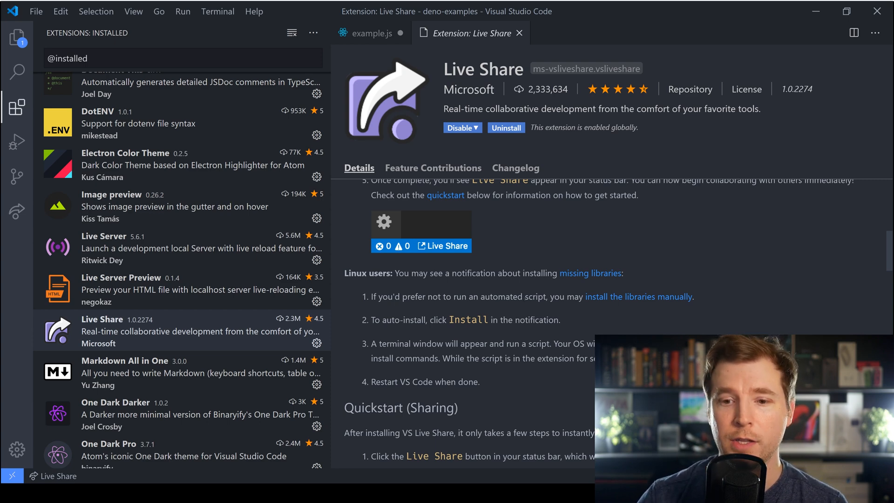
scroll(526, 296, down, 3)
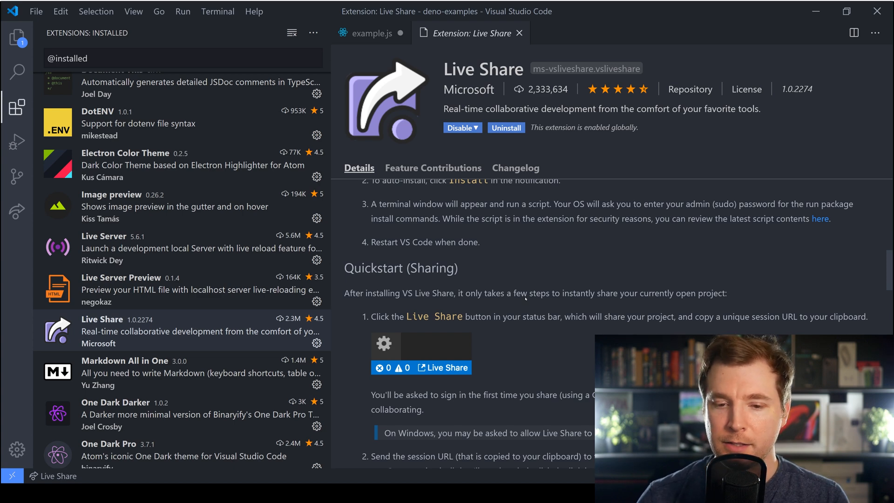
scroll(526, 299, down, 5)
scroll(526, 299, down, 1)
scroll(527, 298, down, 1)
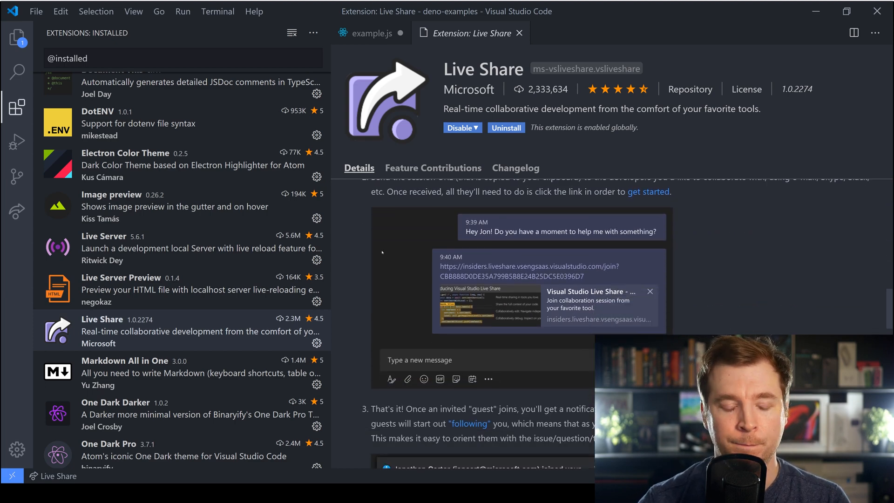
scroll(197, 254, down, 3)
scroll(214, 276, down, 2)
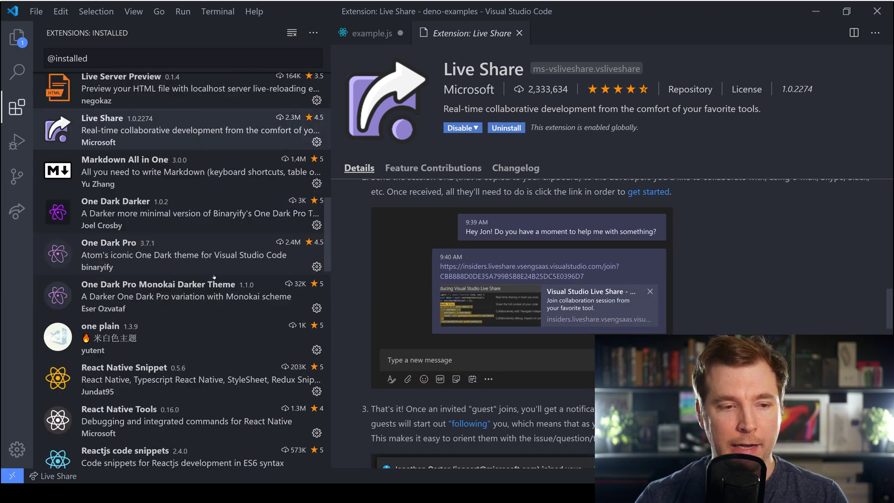
- View Markdown All in One's details, then the React Native Tools extension page
click(160, 167)
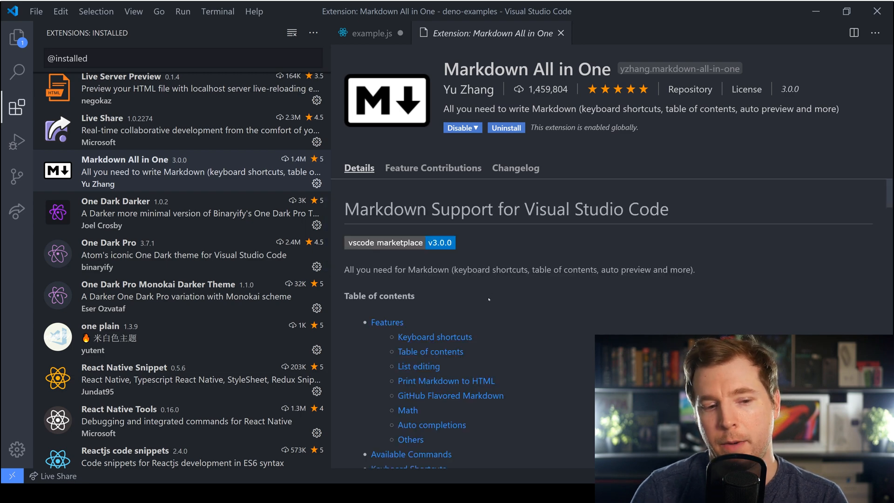
scroll(250, 262, down, 3)
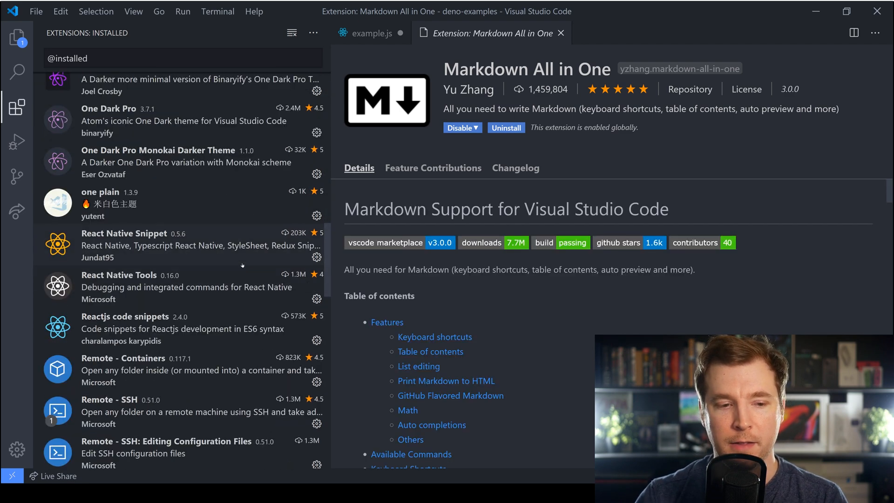
click(205, 294)
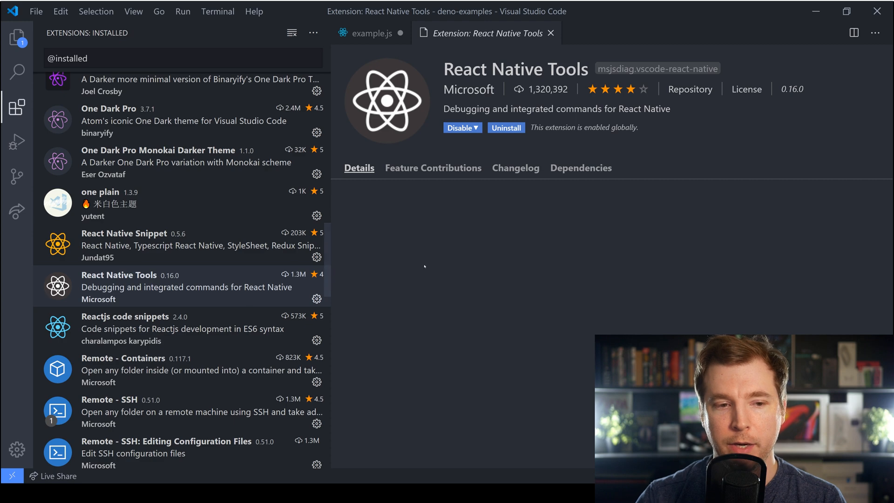
scroll(292, 294, down, 2)
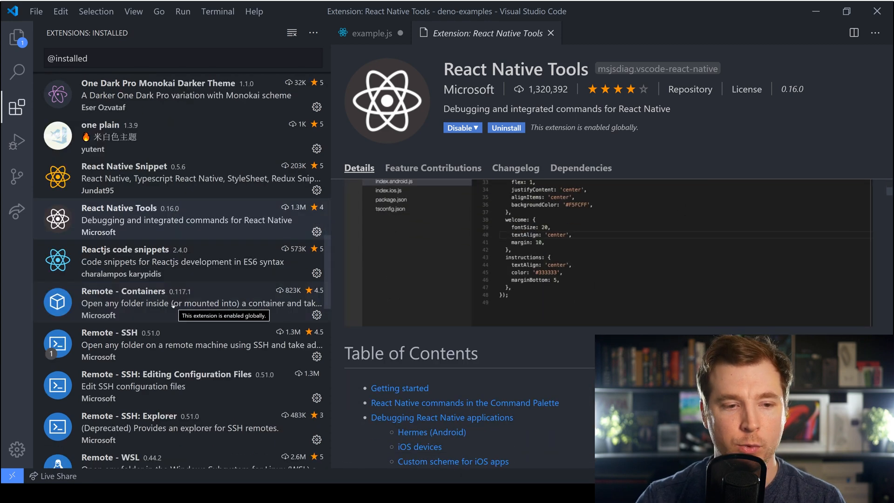
- View the Reactjs code snippets extension's details and animated snippet demo
click(210, 261)
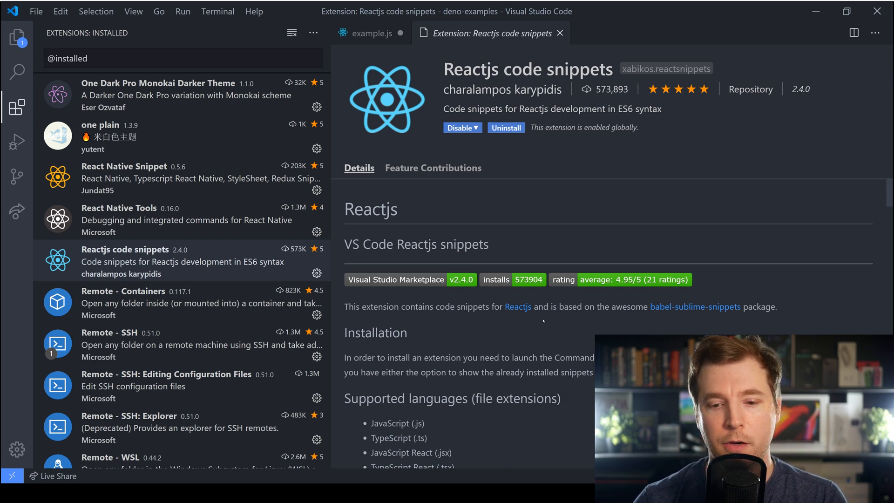
scroll(548, 323, down, 2)
scroll(559, 330, down, 2)
scroll(562, 332, down, 3)
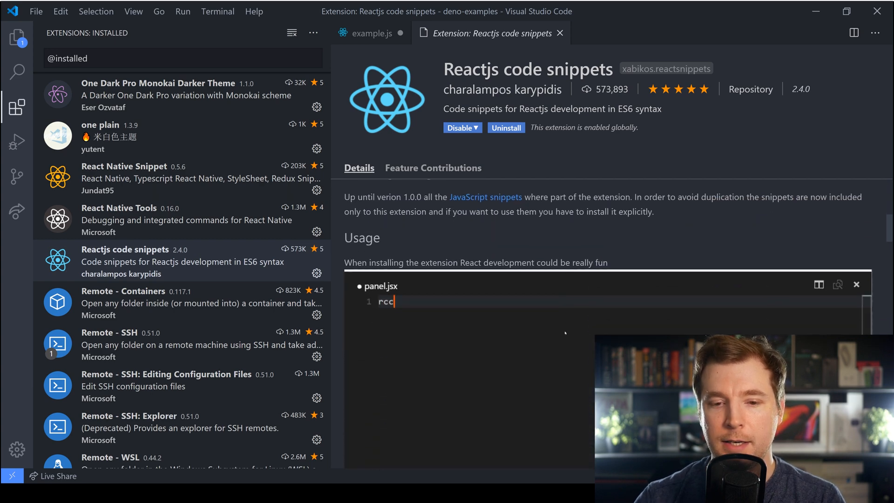
scroll(564, 334, down, 1)
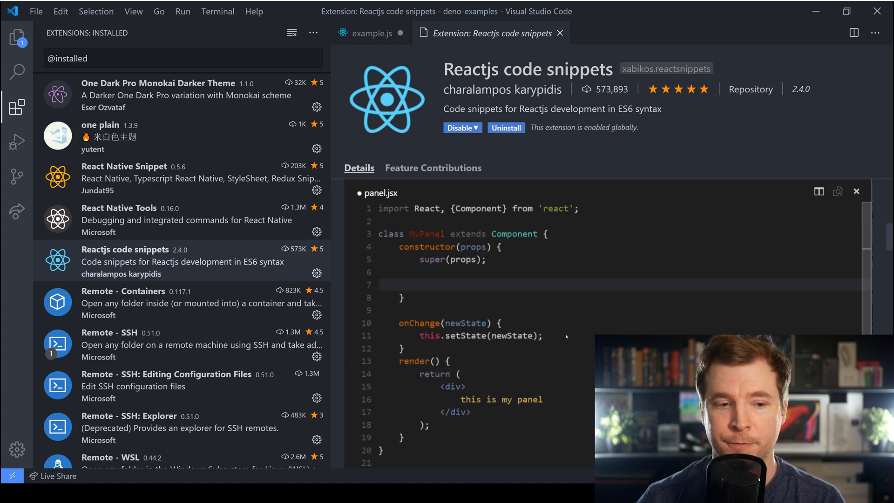
scroll(223, 295, down, 4)
scroll(223, 295, down, 4)
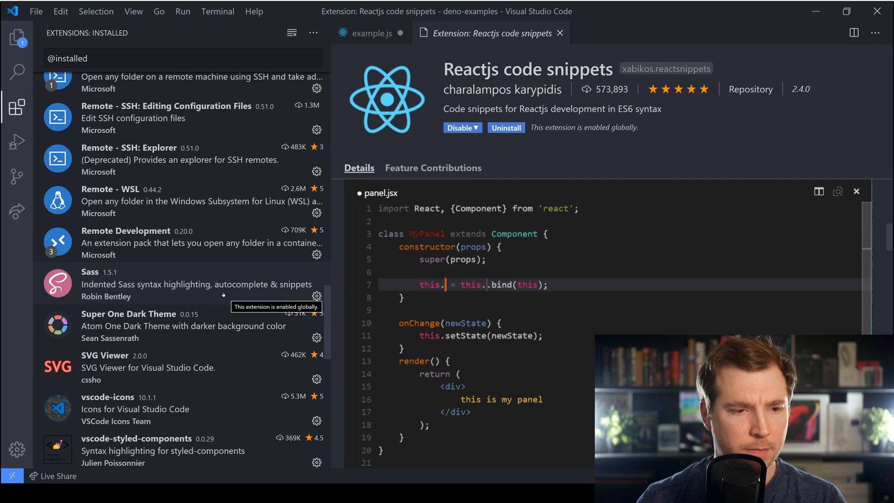
scroll(210, 259, down, 2)
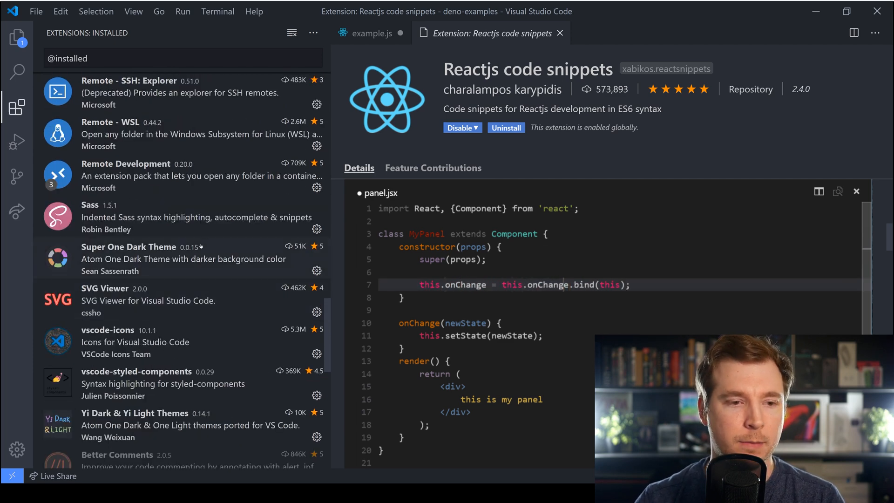
- Check the Sass extension briefly, then view the vscode-icons extension's details
click(197, 218)
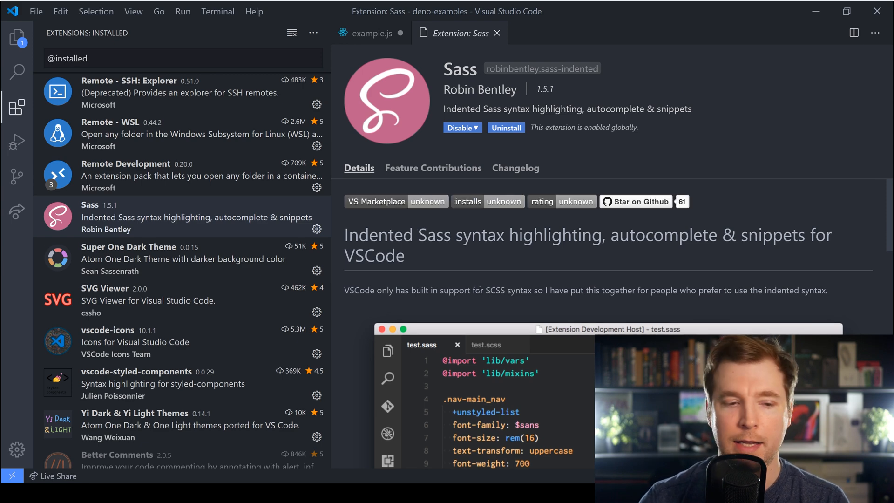
click(181, 344)
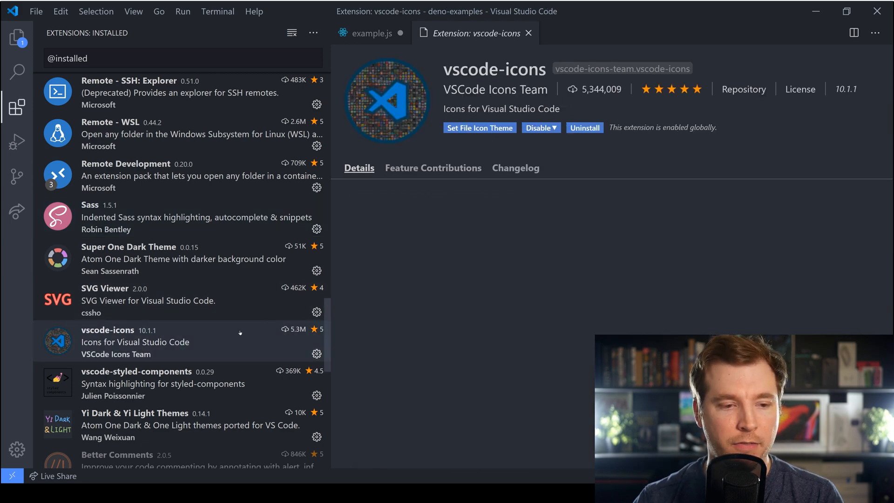
- Cycle the sidebar through Explorer, Source Control and Run views back to Extensions
key(ctrl+shift+e)
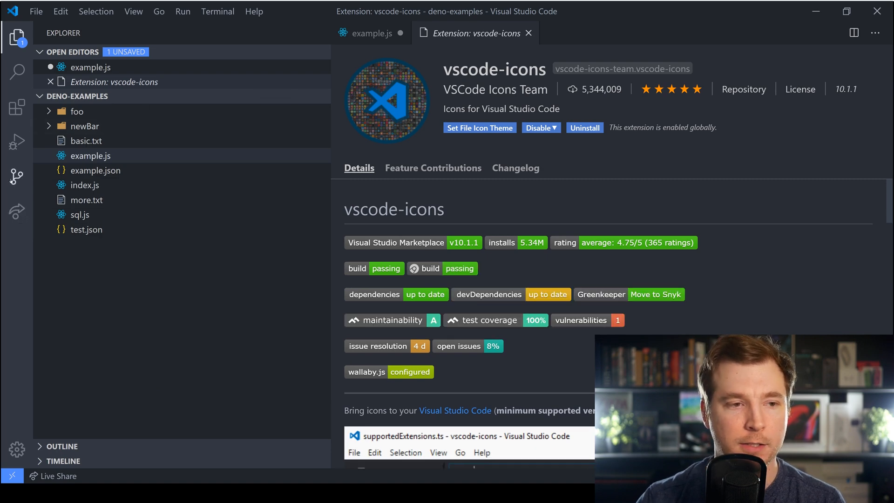
key(ctrl+shift+g)
key(ctrl+alt+l)
key(ctrl+shift+d)
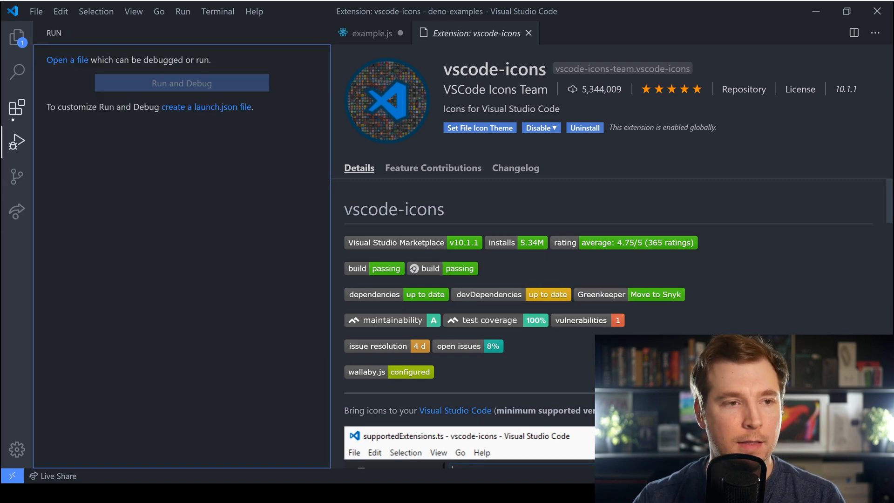
key(ctrl+shift+x)
scroll(202, 263, down, 2)
scroll(220, 311, down, 2)
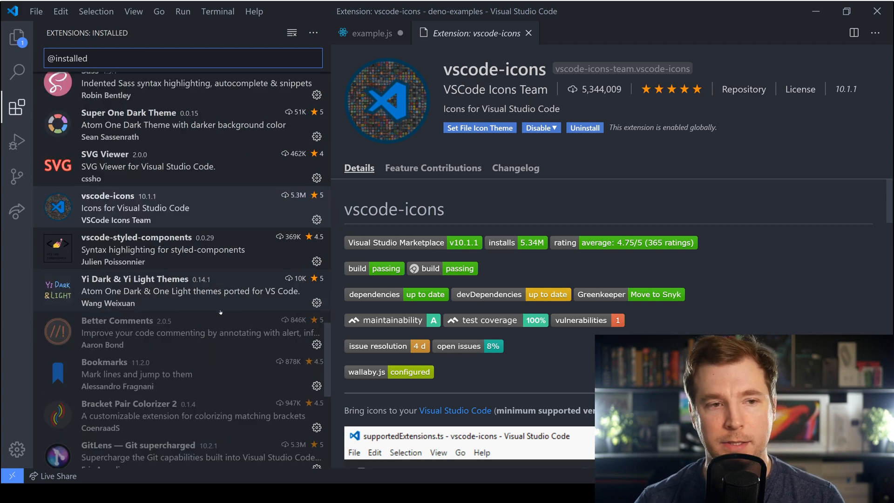
- View the SVG Viewer extension's details page in the Extensions view
click(221, 152)
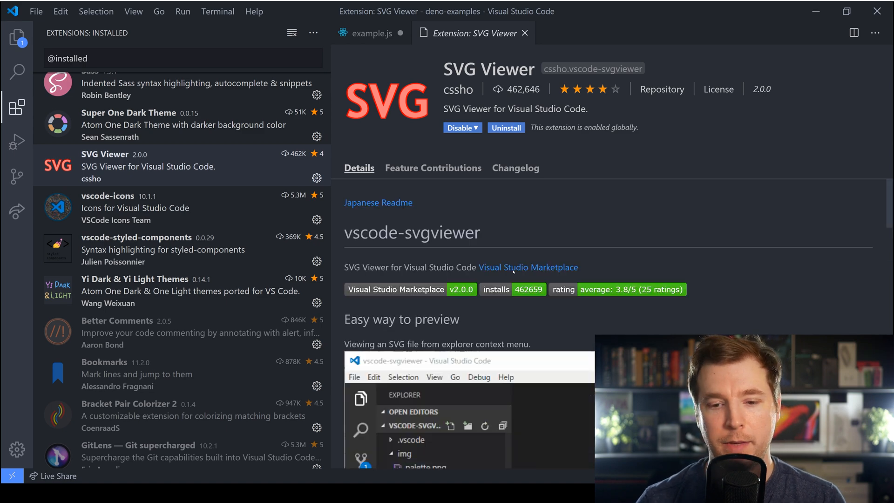
scroll(533, 285, down, 3)
scroll(533, 285, down, 3)
scroll(533, 285, down, 1)
scroll(533, 284, down, 1)
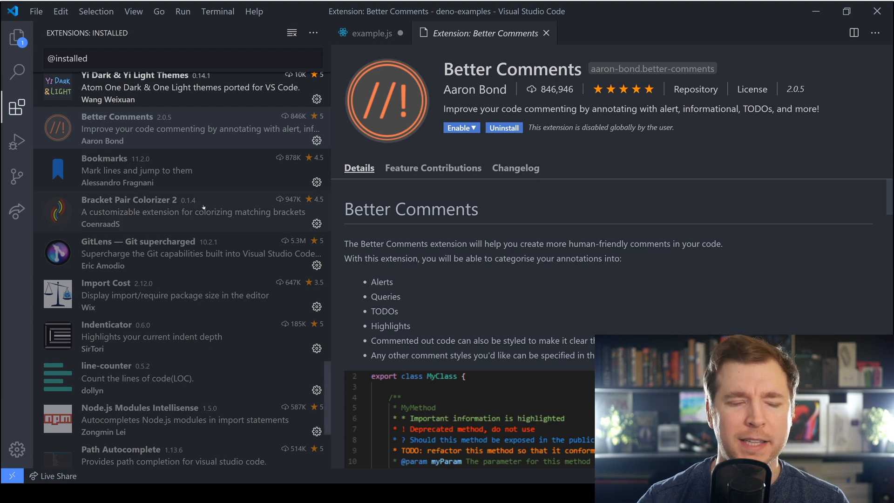
scroll(557, 287, down, 1)
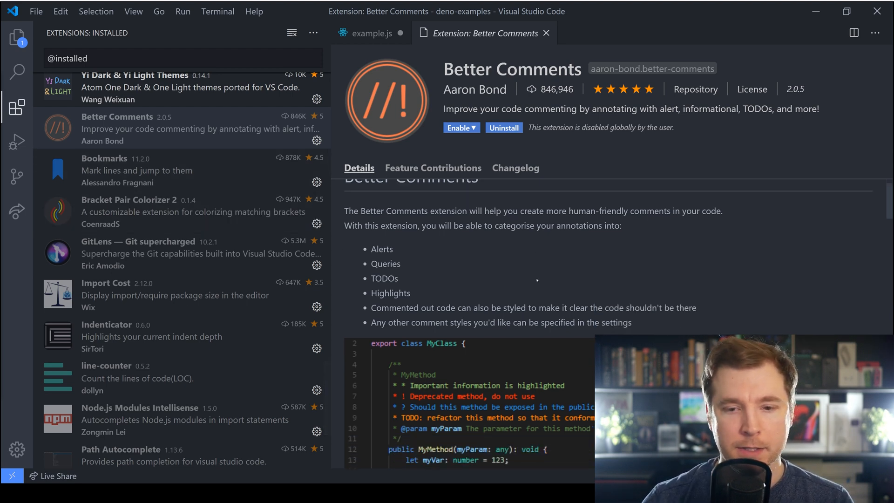
scroll(556, 287, down, 3)
scroll(556, 287, down, 1)
scroll(556, 286, down, 1)
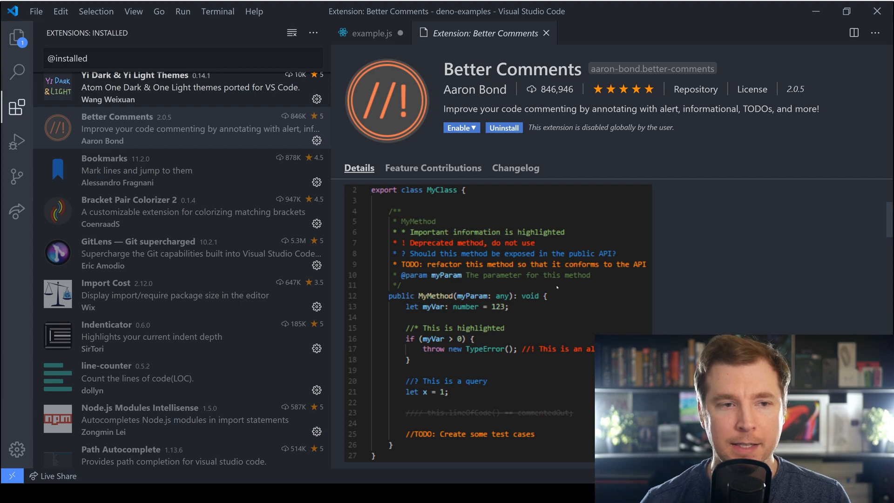
- Browse the Bookmarks, Bracket Pair Colorizer 2 and GitLens extension details pages in turn
key(Down)
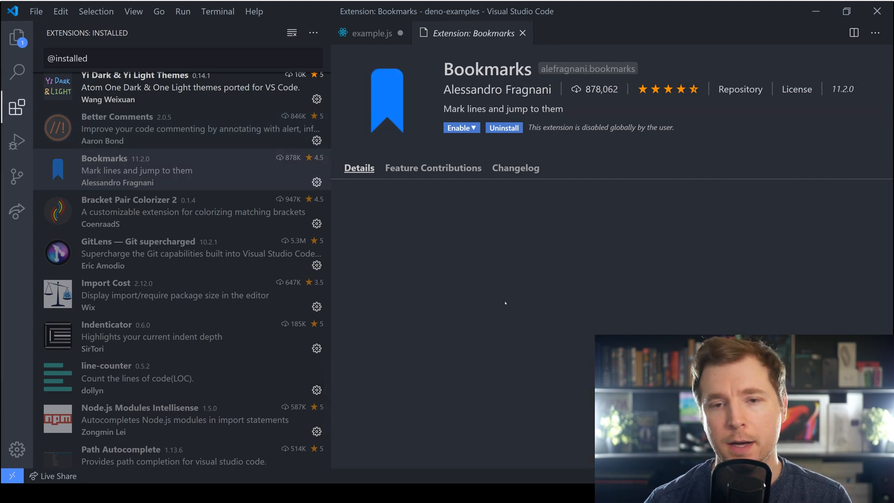
scroll(505, 303, down, 2)
scroll(507, 308, down, 4)
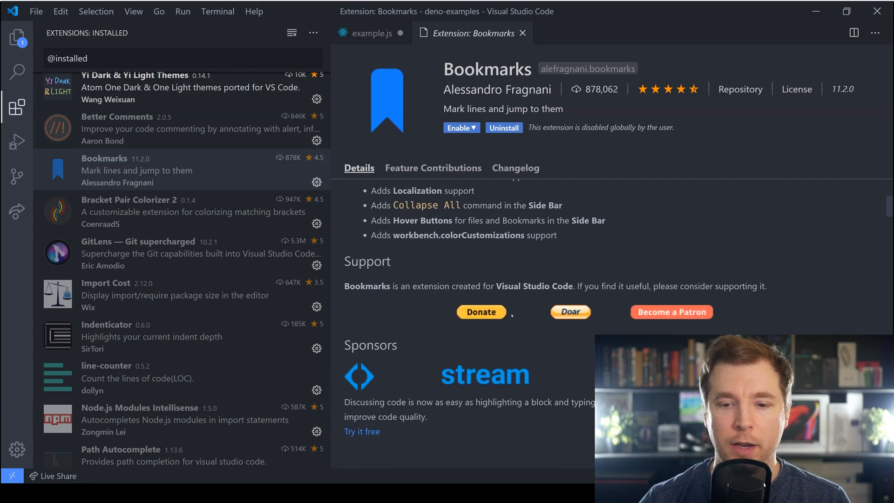
scroll(515, 319, down, 4)
scroll(515, 319, down, 4)
scroll(517, 321, down, 5)
scroll(519, 325, down, 3)
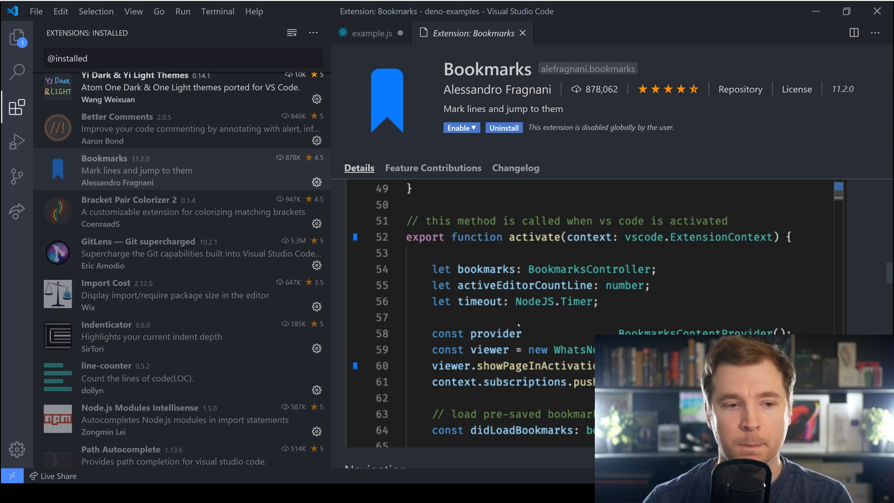
click(218, 226)
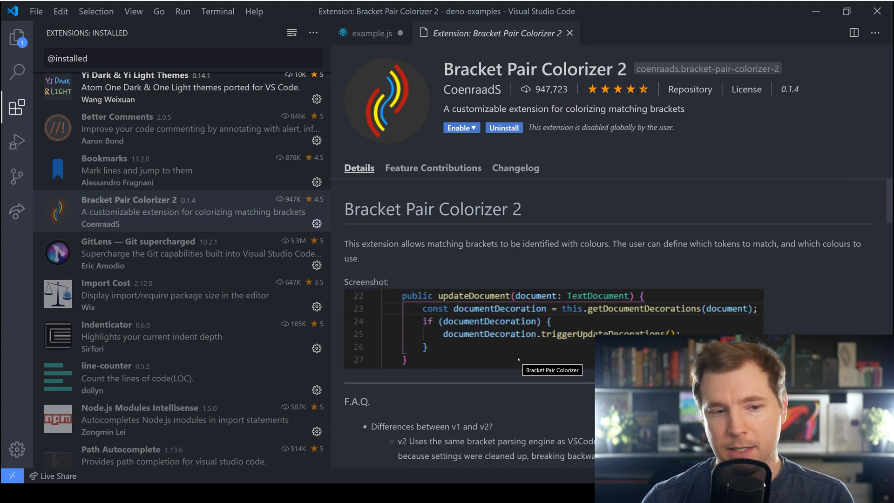
click(90, 261)
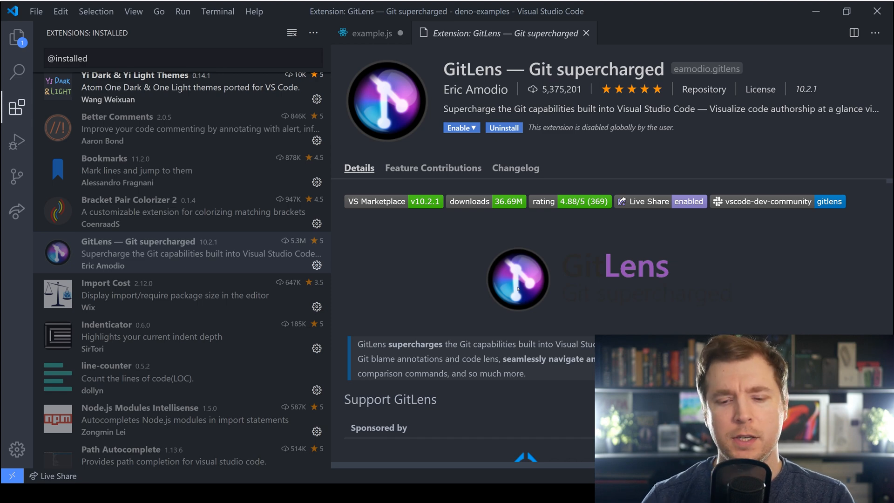
scroll(517, 288, down, 3)
scroll(530, 290, down, 5)
scroll(556, 290, down, 5)
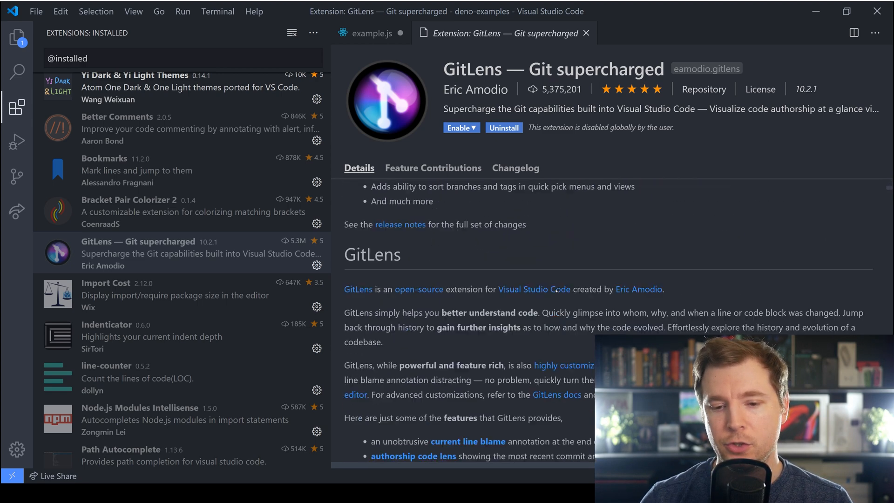
scroll(557, 291, down, 1)
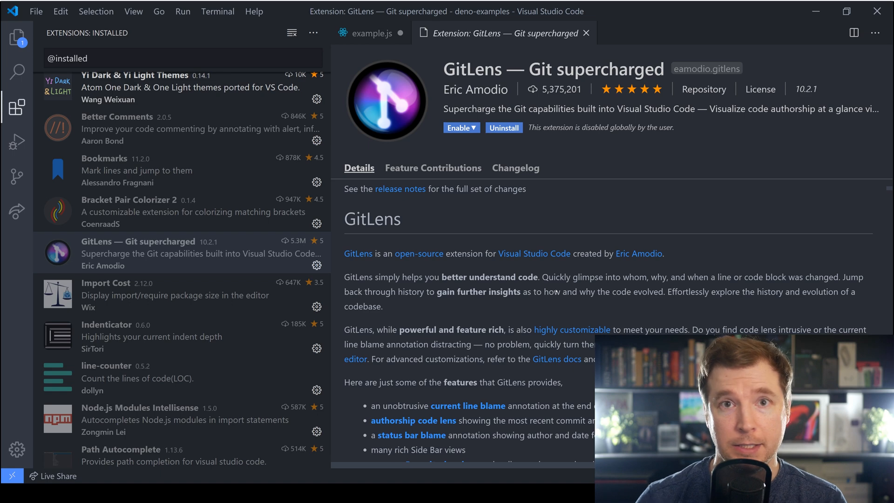
scroll(556, 293, down, 5)
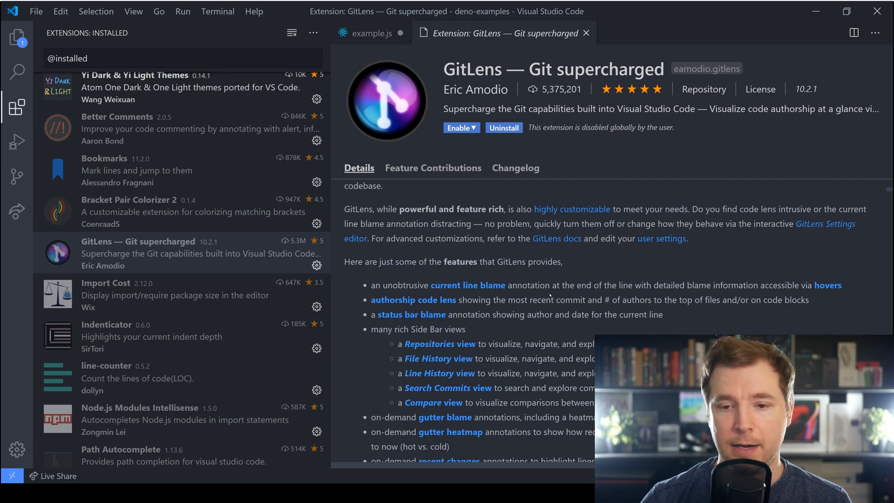
scroll(550, 294, down, 3)
scroll(549, 294, down, 3)
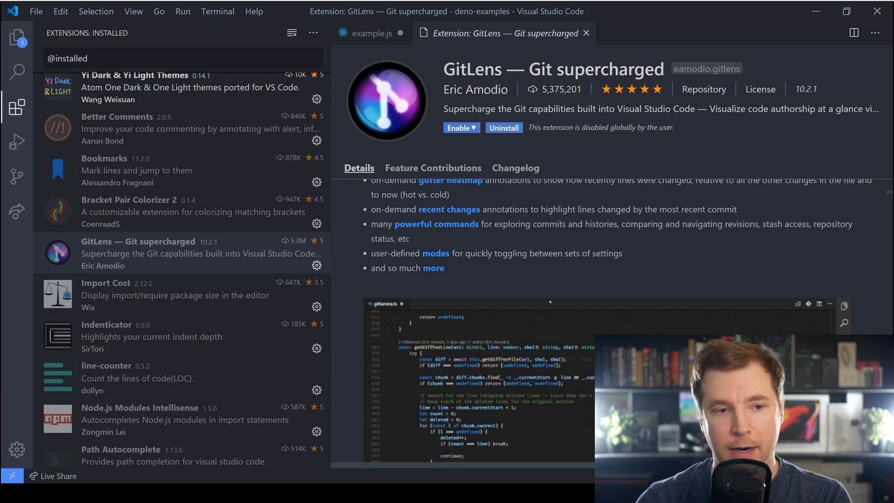
scroll(210, 279, down, 4)
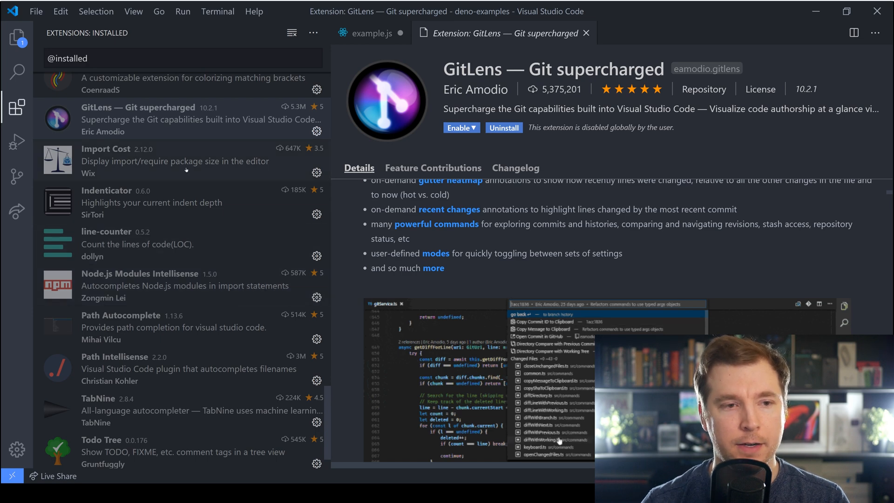
- Switch from GitLens to the Indenticator extension's details page
click(186, 210)
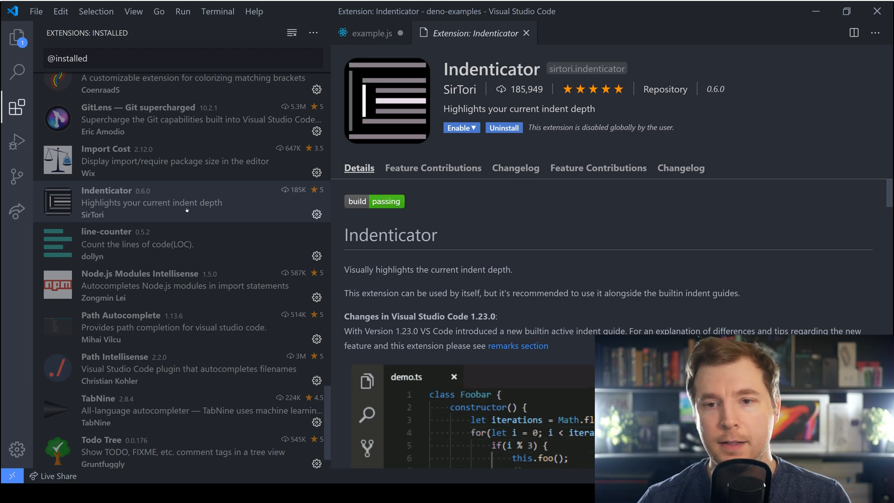
scroll(567, 323, down, 2)
scroll(566, 323, down, 3)
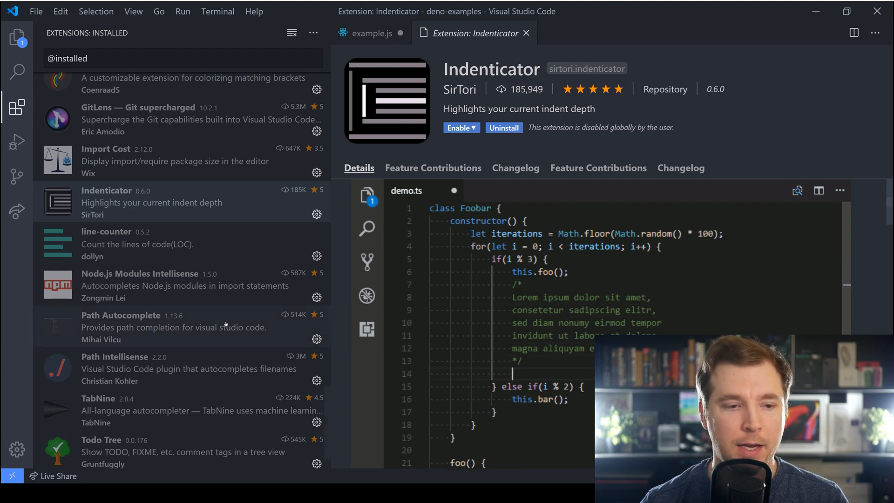
scroll(199, 356, down, 1)
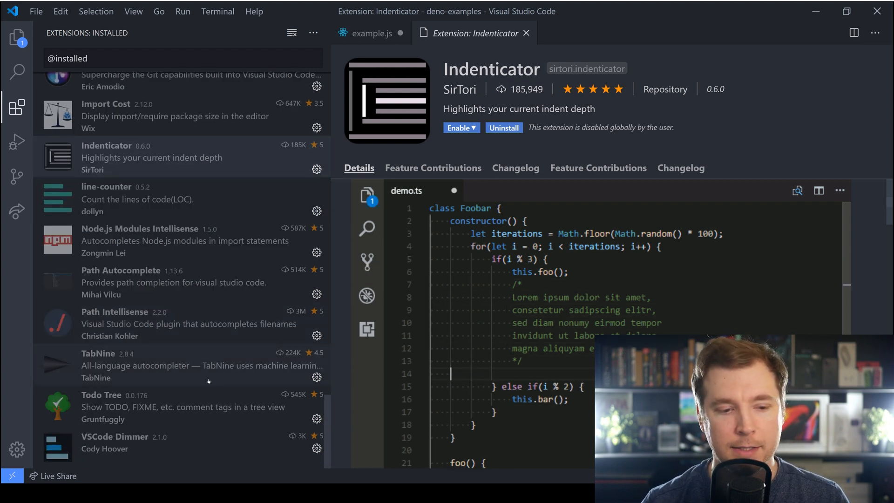